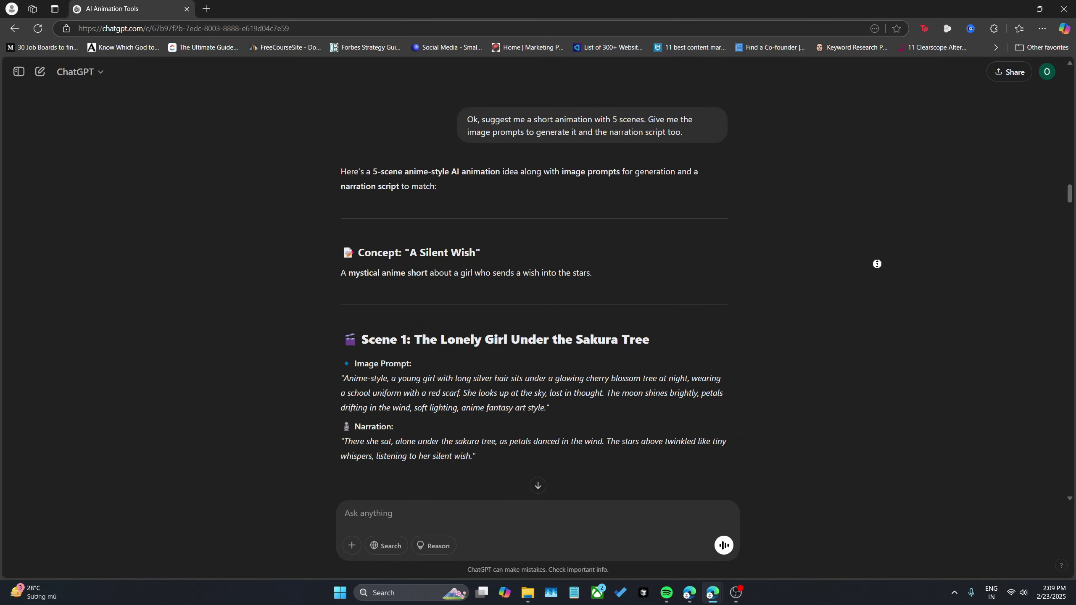
Read through the image prompts and narration for all five scenes of the "A Silent Wish" animation concept
scroll(877, 263, "down", 2)
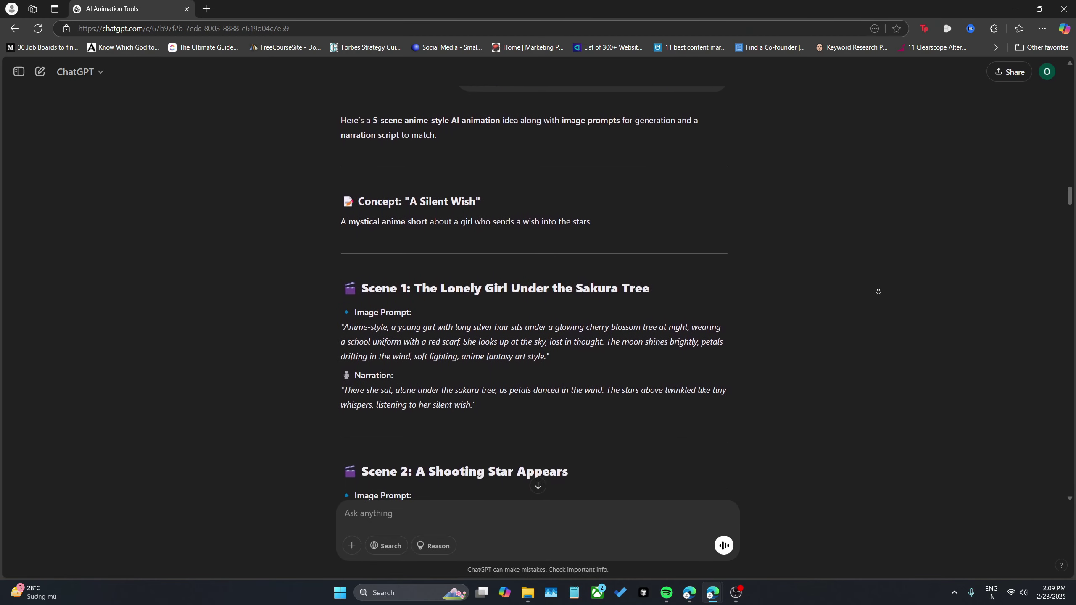
scroll(878, 292, "down", 4)
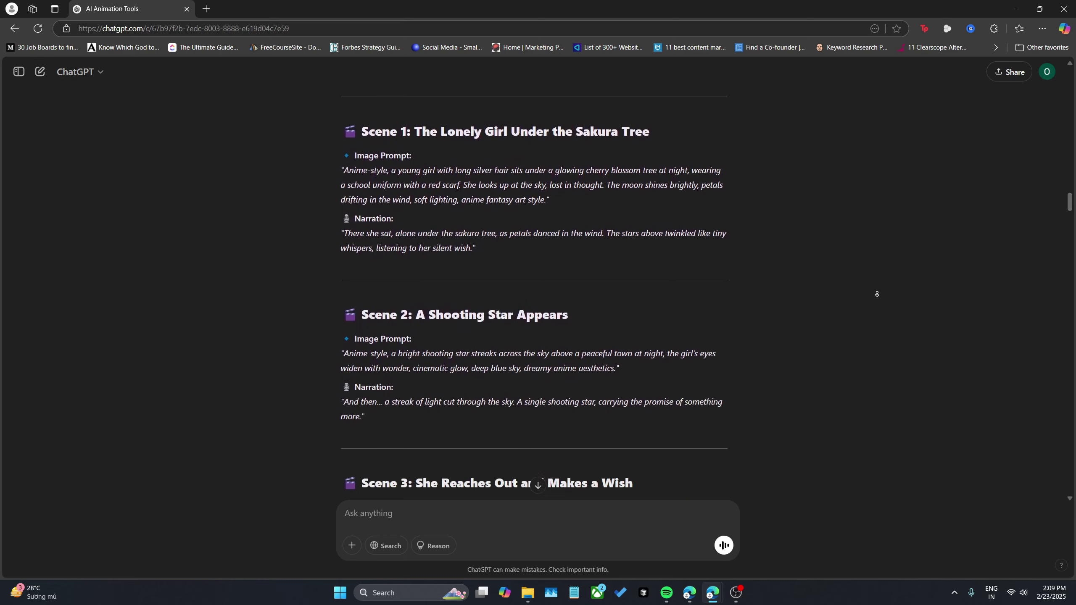
scroll(876, 295, "down", 4)
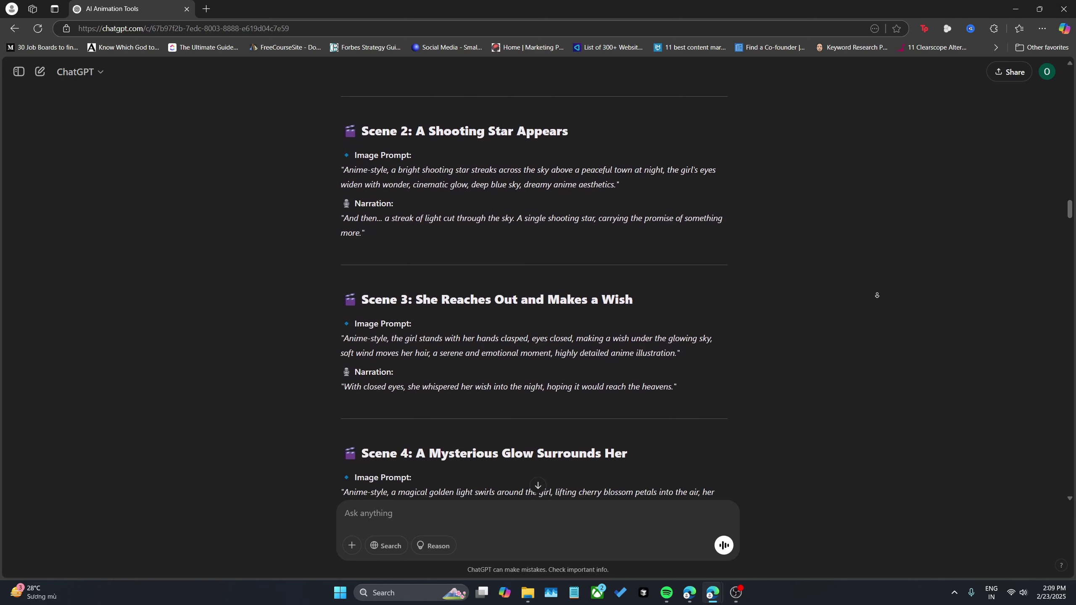
scroll(876, 295, "down", 4)
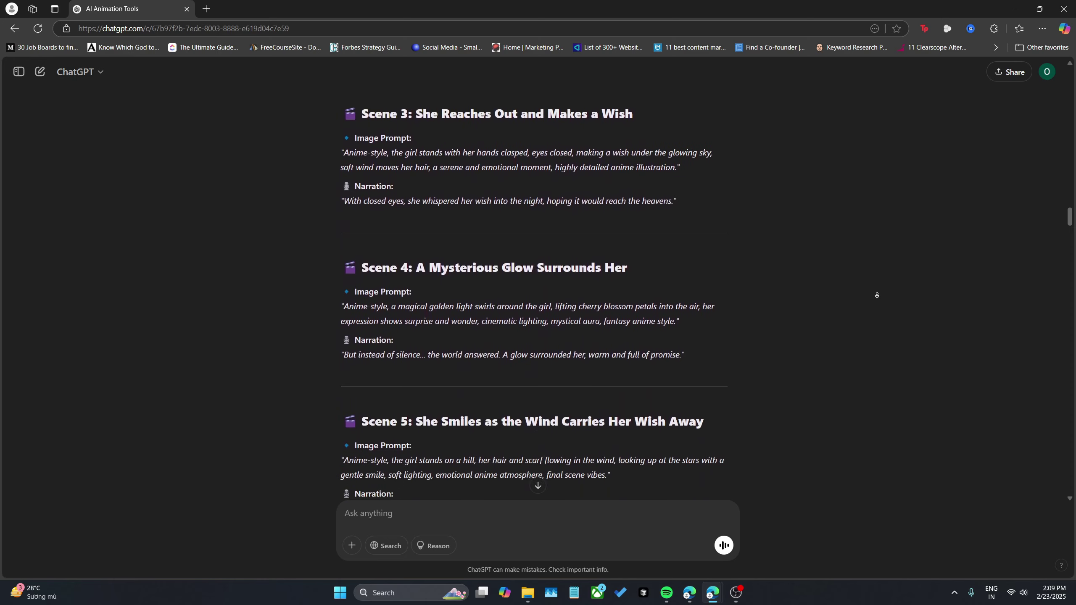
scroll(877, 295, "down", 3)
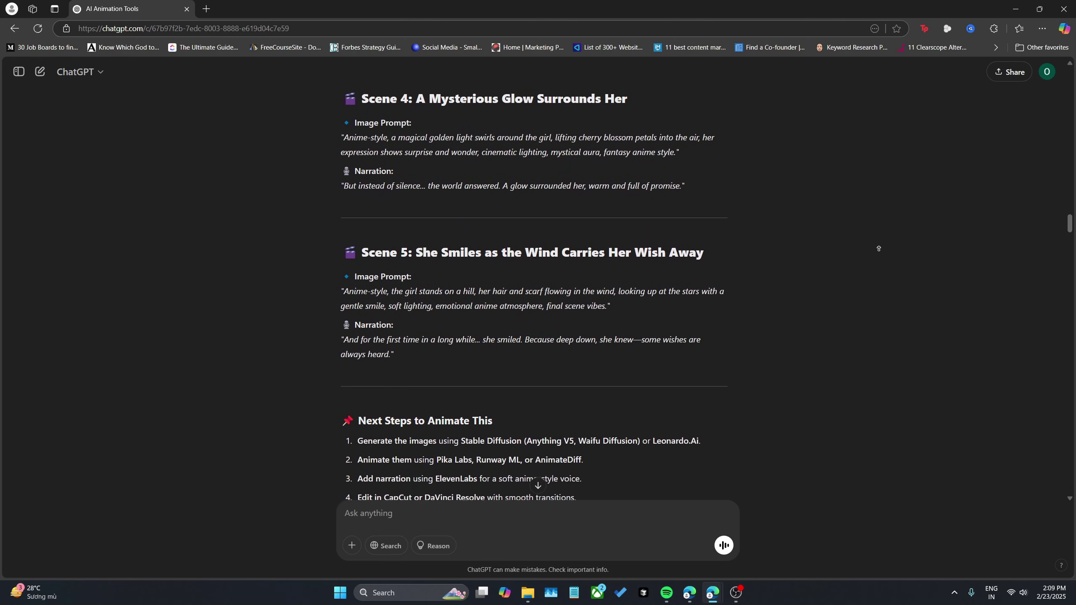
scroll(878, 254, "down", 2)
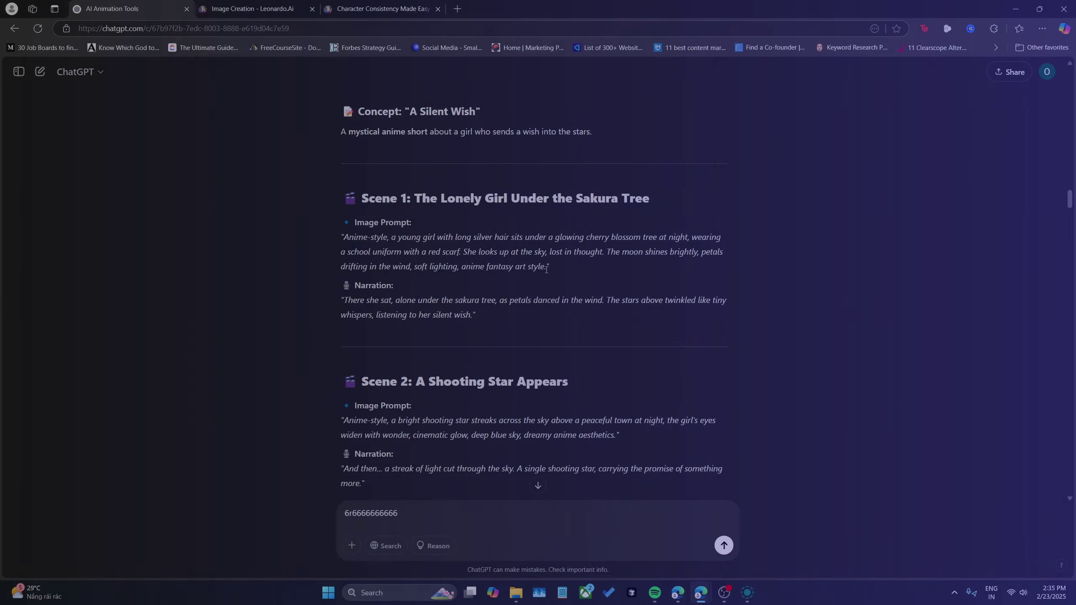
Copy the Scene 1 image prompt from the ChatGPT script into the Leonardo.Ai image generation prompt, keeping the Anime preset
left_click_drag(546, 270, 345, 238)
key("ctrl+c")
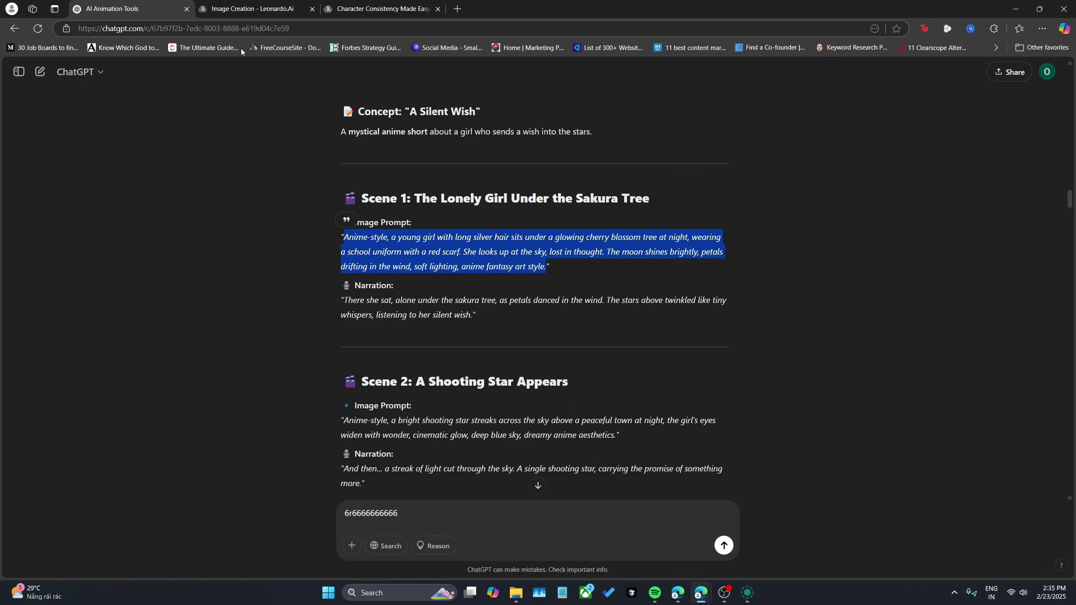
left_click(248, 12)
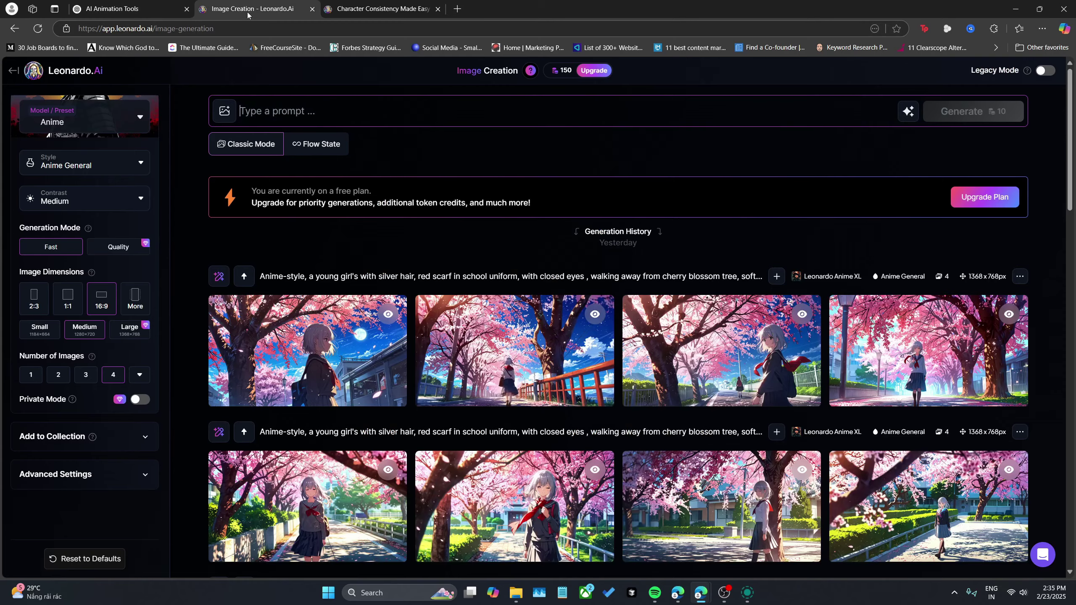
left_click(141, 120)
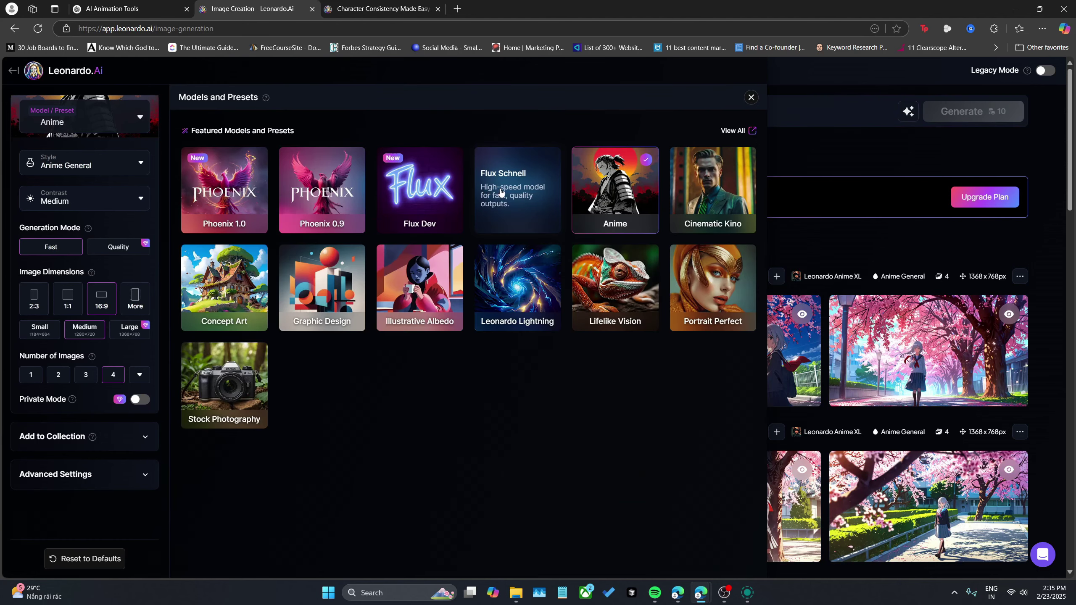
left_click(750, 98)
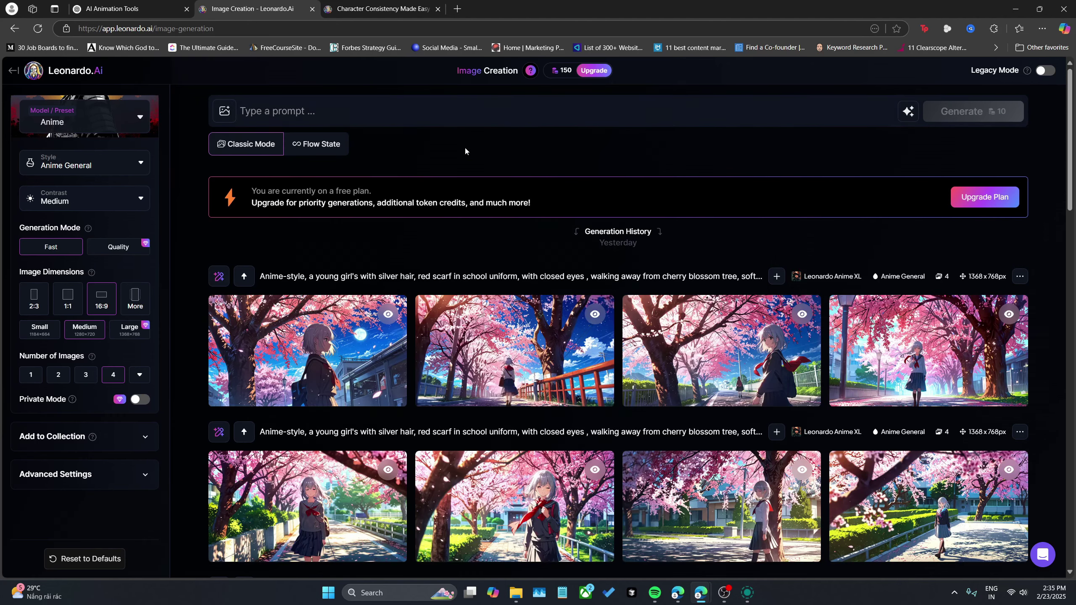
left_click(467, 114)
key("ctrl+v")
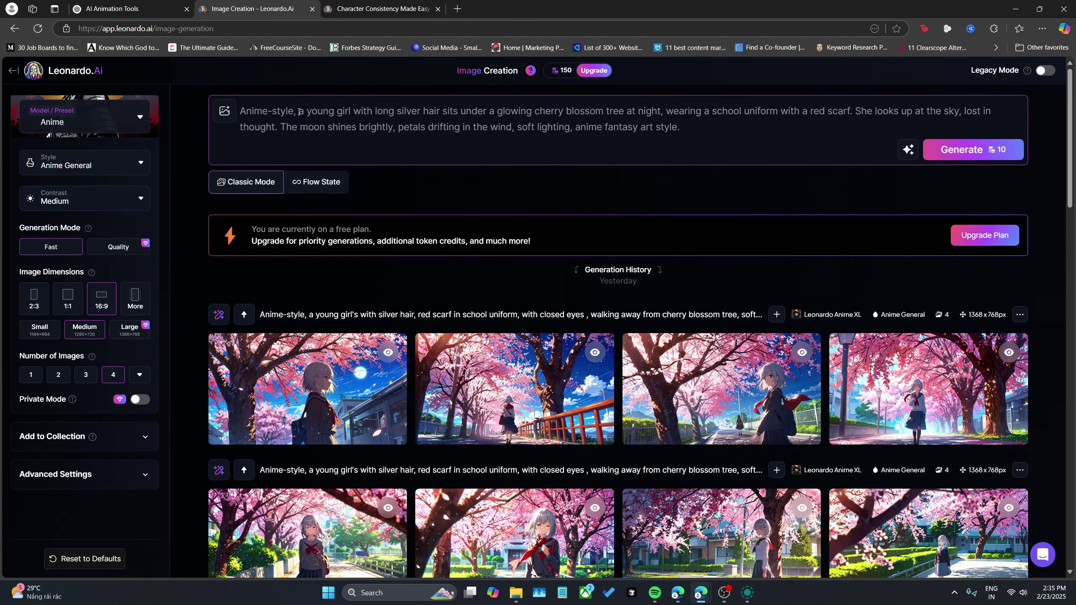
Examine the prompt's character description and Leonardo.Ai's Character Reference article on consistent characters, and return to Image Creation
left_click_drag(299, 111, 423, 112)
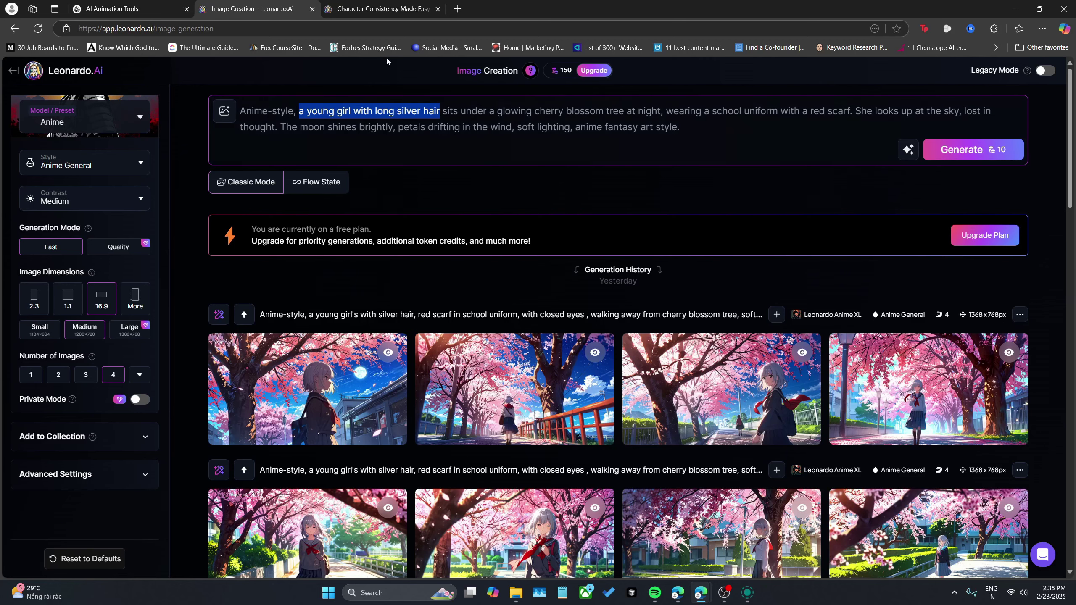
left_click(375, 9)
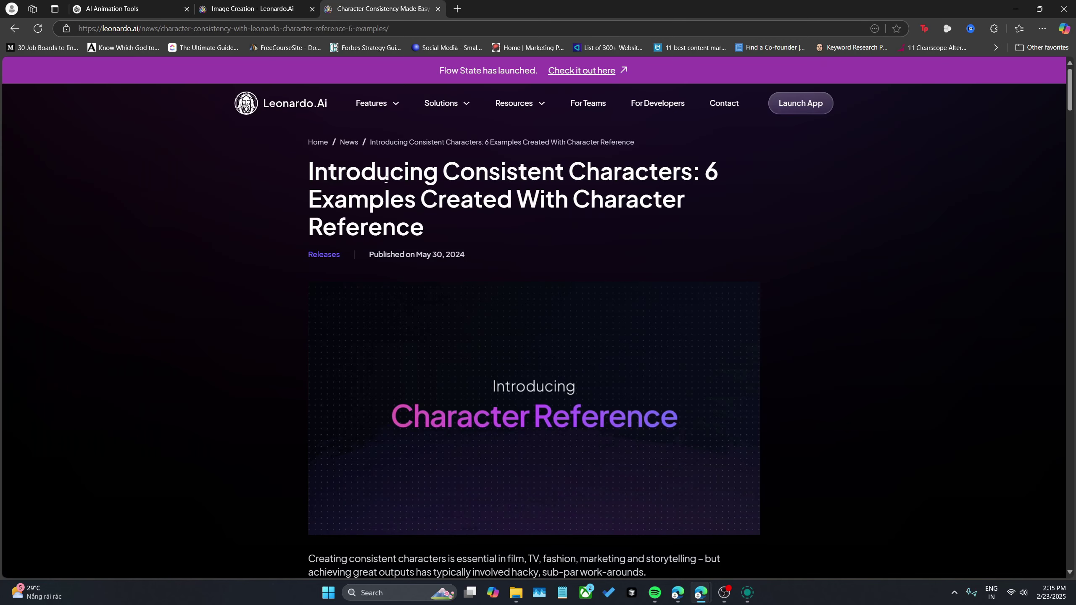
left_click_drag(376, 171, 474, 192)
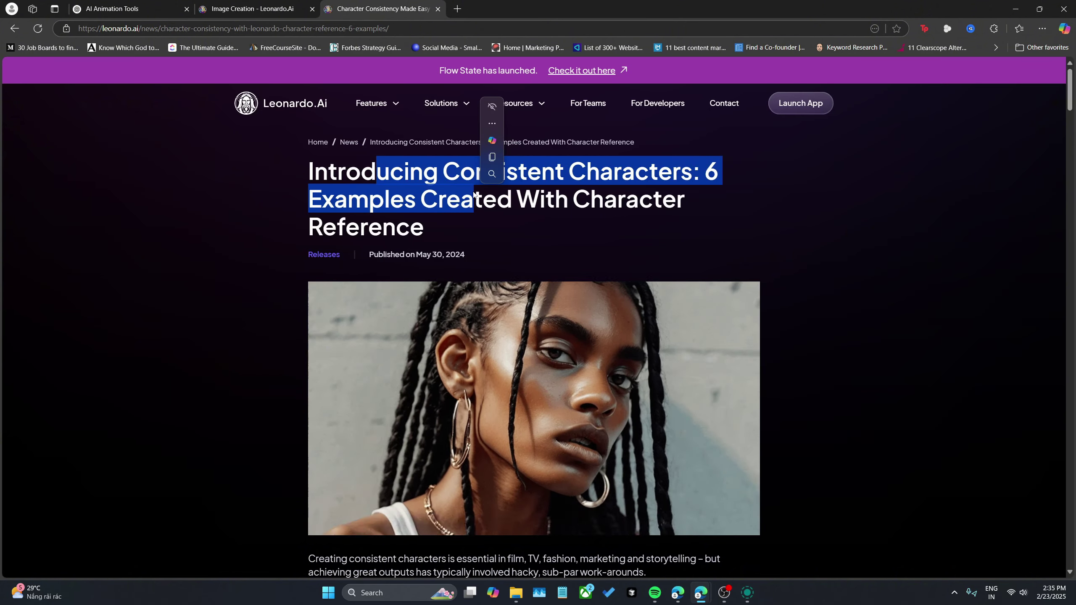
left_click(473, 222)
left_click(271, 10)
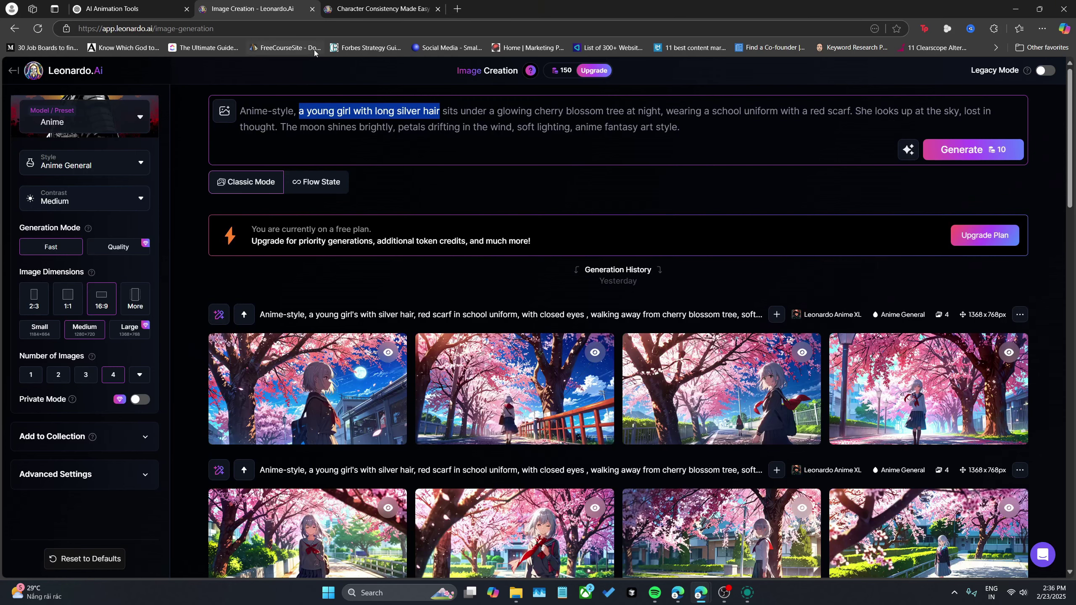
left_click(432, 130)
Switch to the ChatGPT conversation and review the Scene 2 and Scene 3 image prompts
left_click(127, 8)
scroll(408, 316, "down", 5)
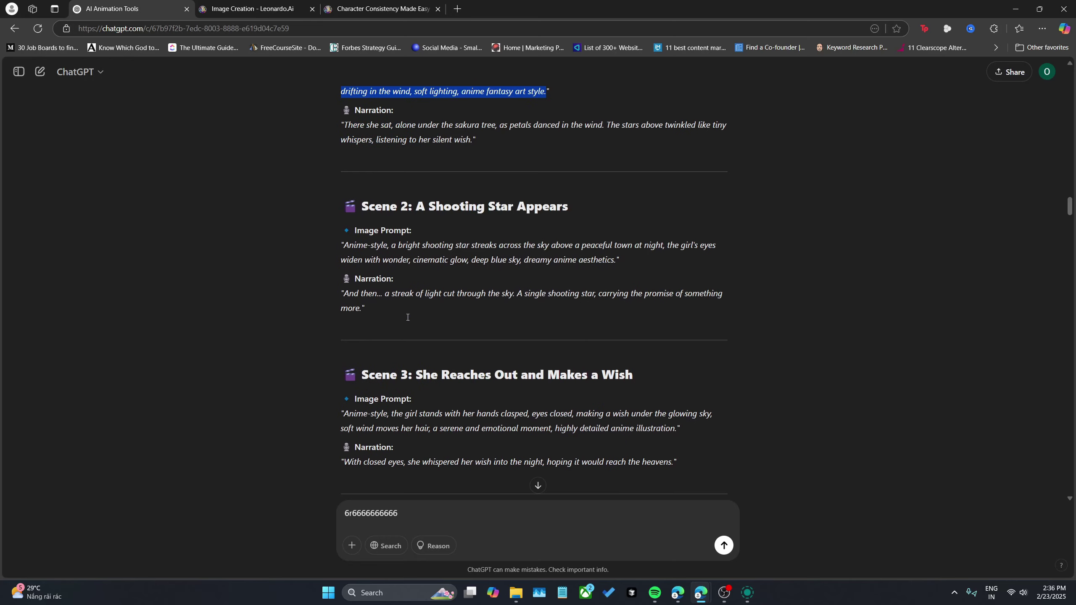
scroll(474, 337, "up", 2)
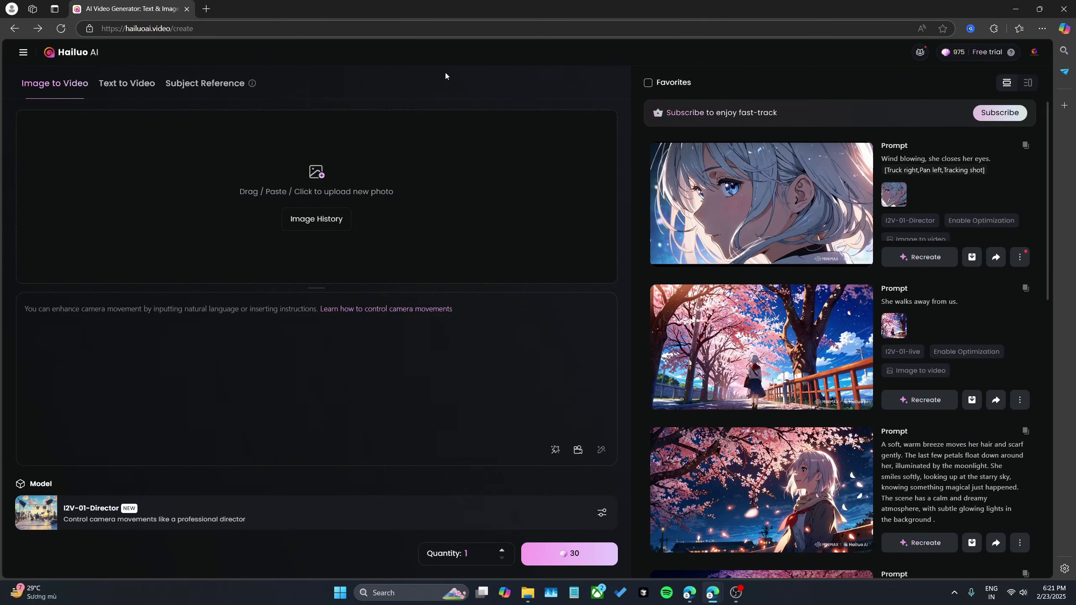
mouse_move(788, 267)
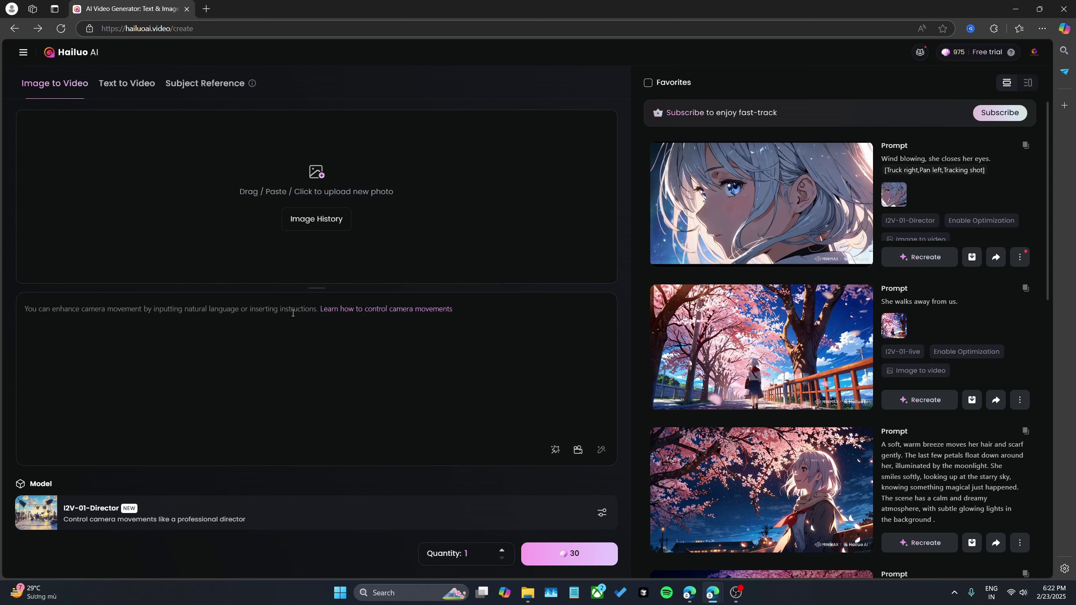
left_click(441, 347)
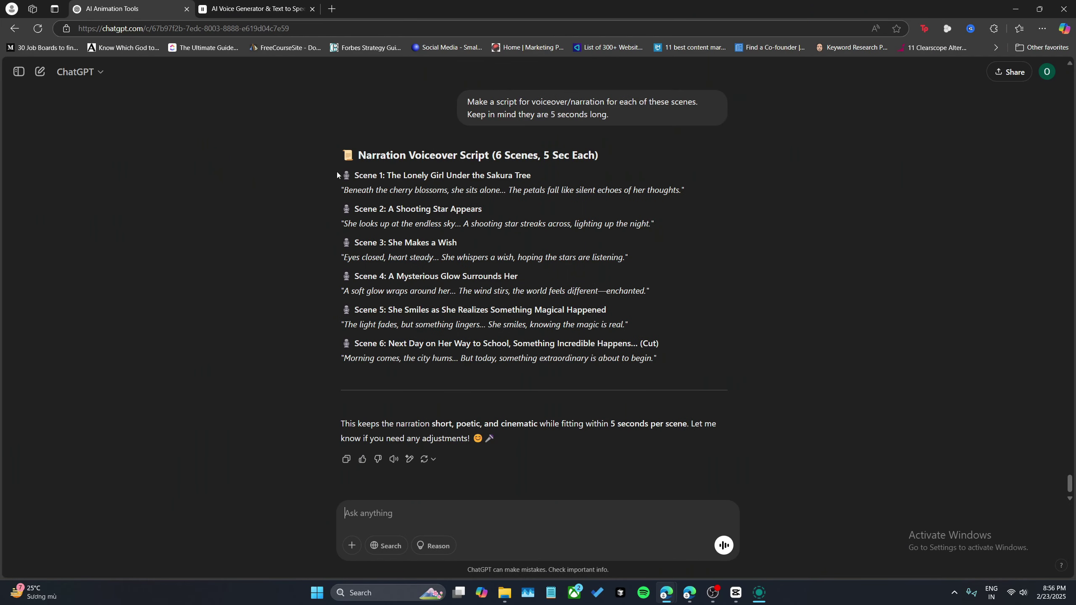
Copy the Scene 1 narration line from the voiceover script and highlight the request for 5-second scene narrations
left_click_drag(339, 191, 681, 190)
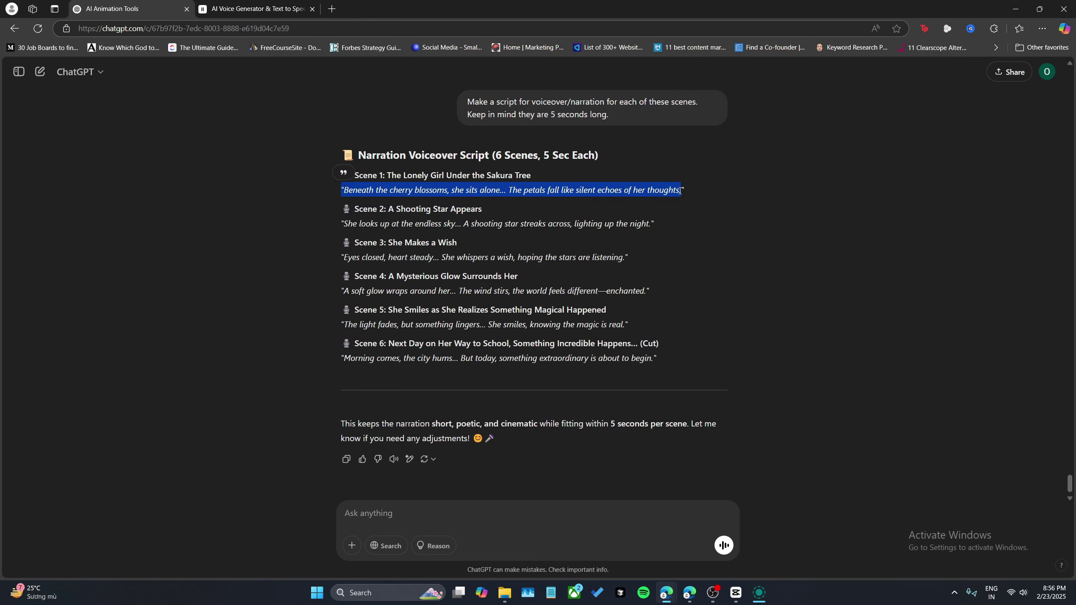
right_click(680, 190)
left_click(699, 199)
left_click(667, 171)
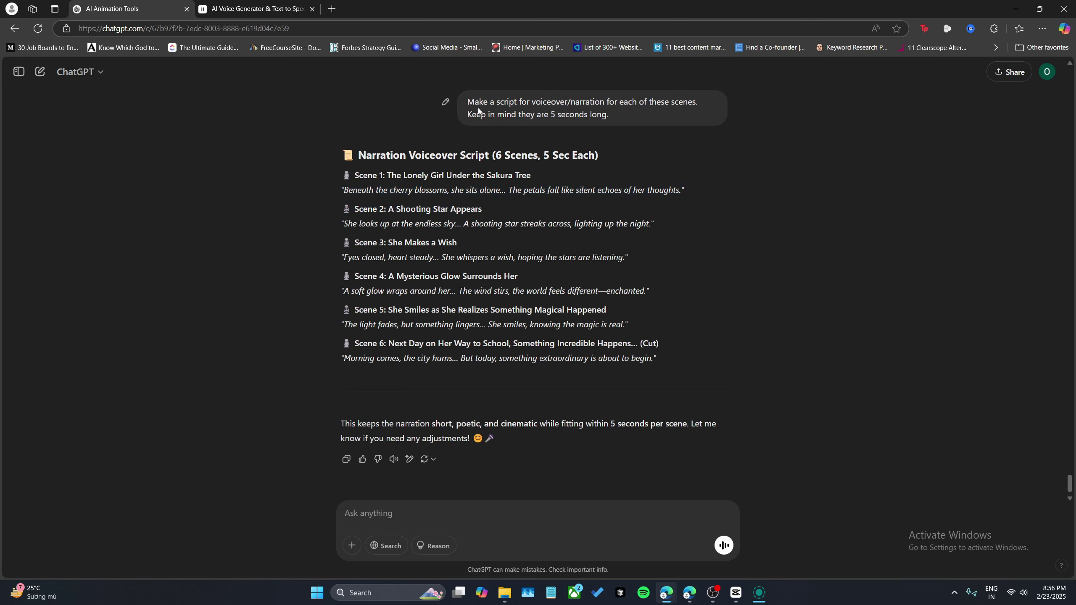
left_click_drag(468, 102, 613, 122)
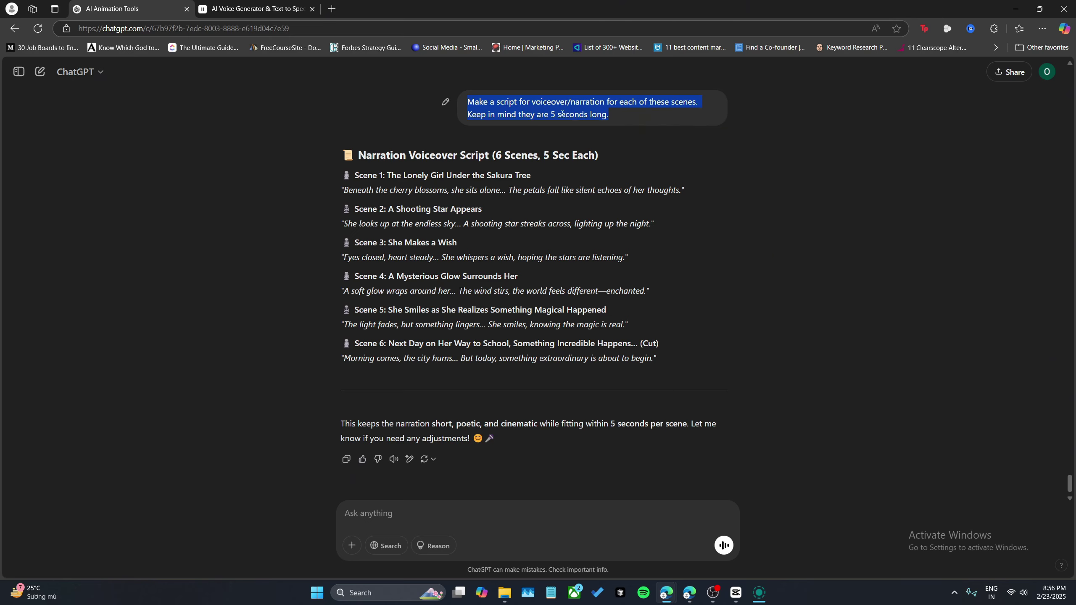
Switch to ElevenLabs Text to Speech, look over the available default voices, and return to the speech settings
left_click(272, 8)
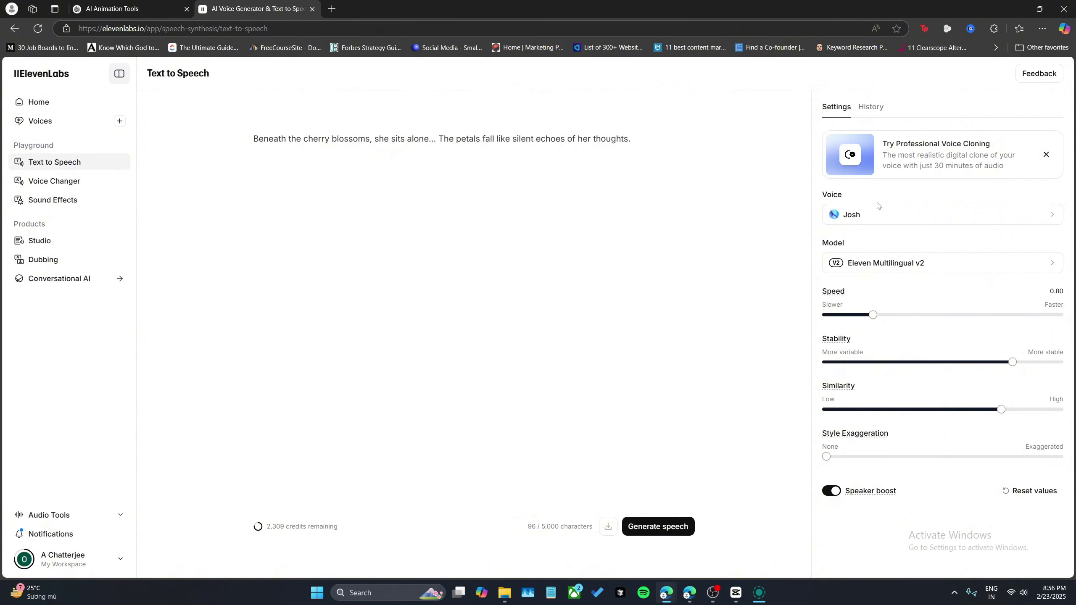
left_click(883, 221)
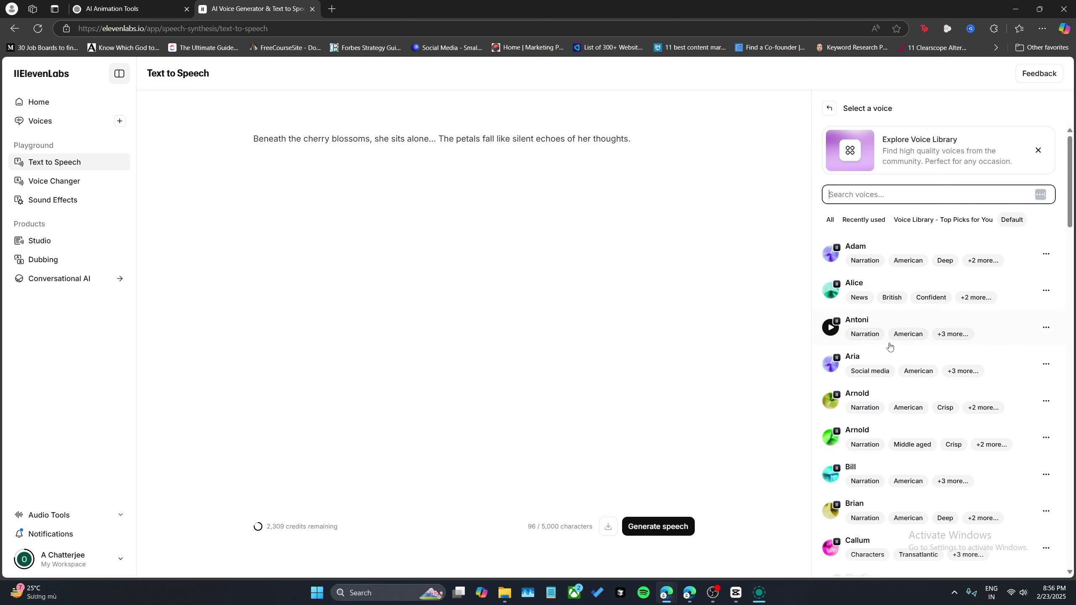
left_click(829, 110)
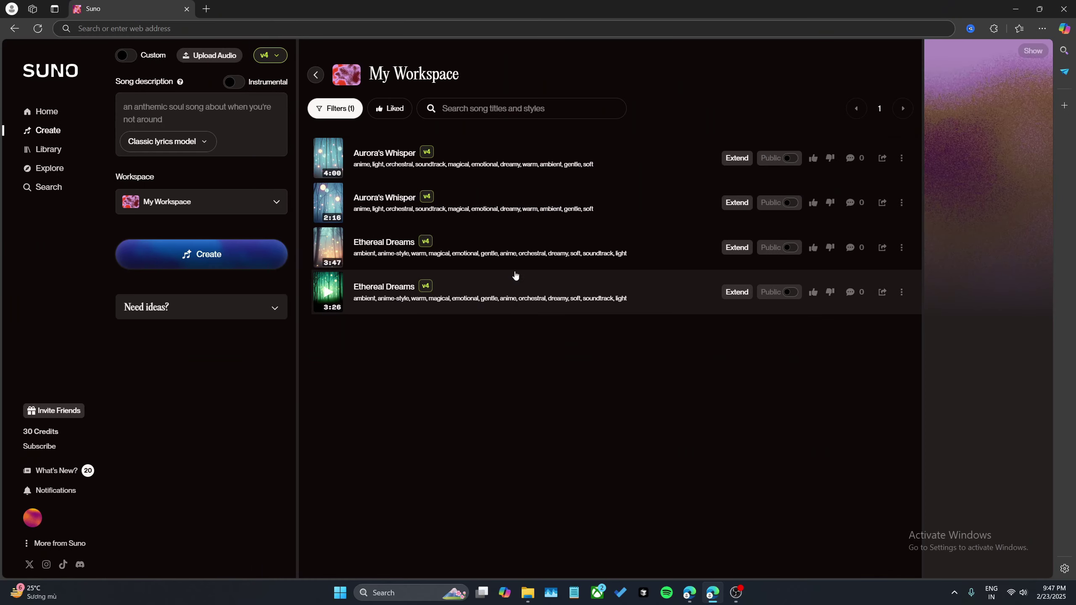
Switch to the ChatGPT conversation and highlight the request for a simple AI background music prompt
left_click(692, 598)
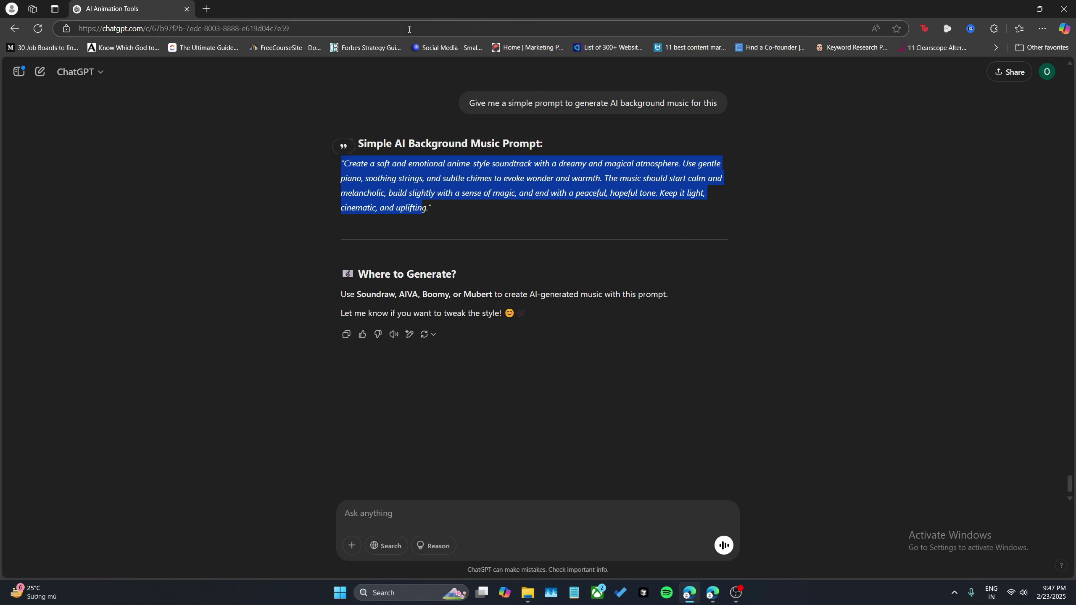
mouse_move(482, 103)
left_mouse_down()
mouse_move(703, 109)
mouse_move(479, 105)
left_mouse_up()
left_click(650, 103)
left_click(464, 108)
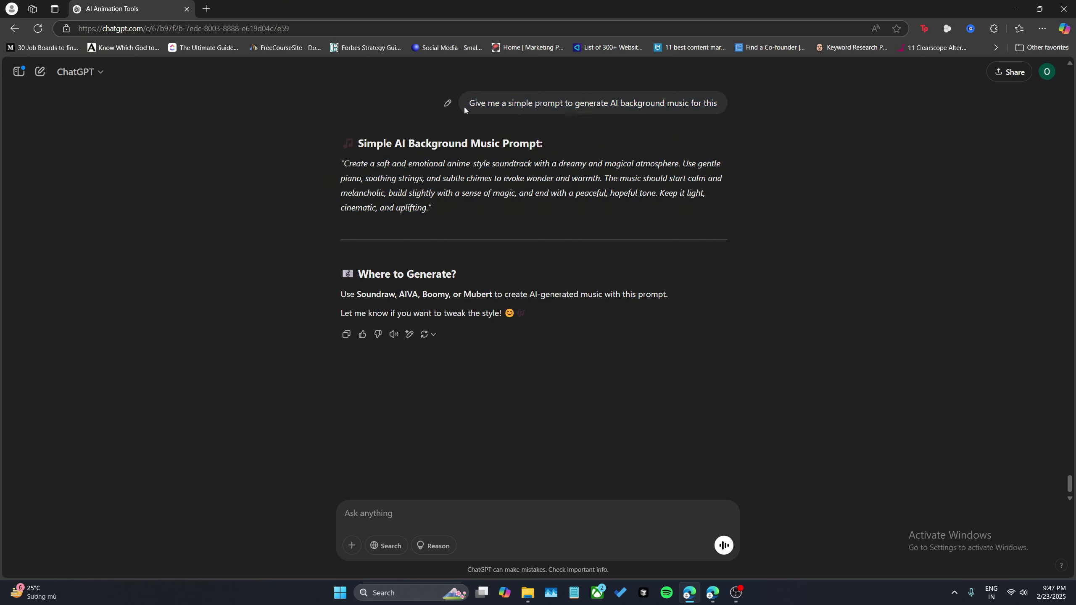
left_click_drag(716, 106, 470, 101)
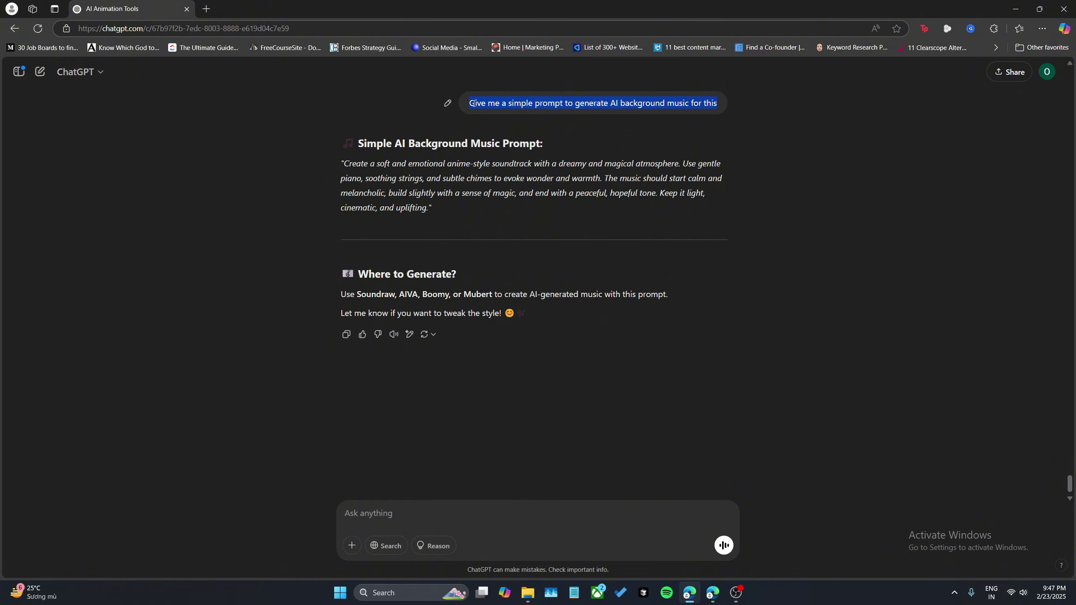
Copy the generated background music prompt into Suno's song description and turn on Instrumental
left_click_drag(341, 164, 427, 211)
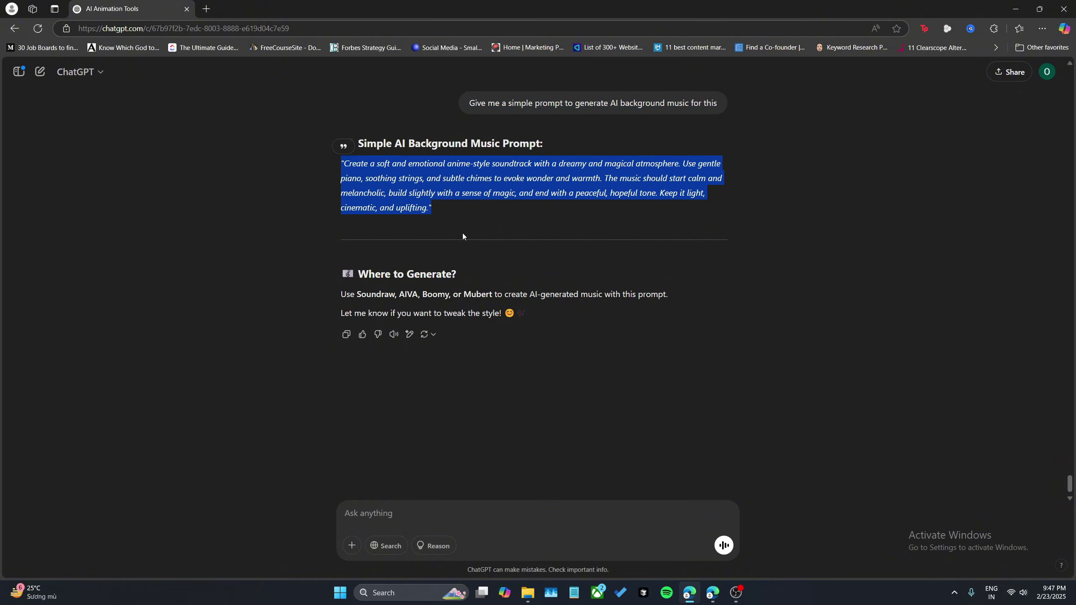
left_click(713, 593)
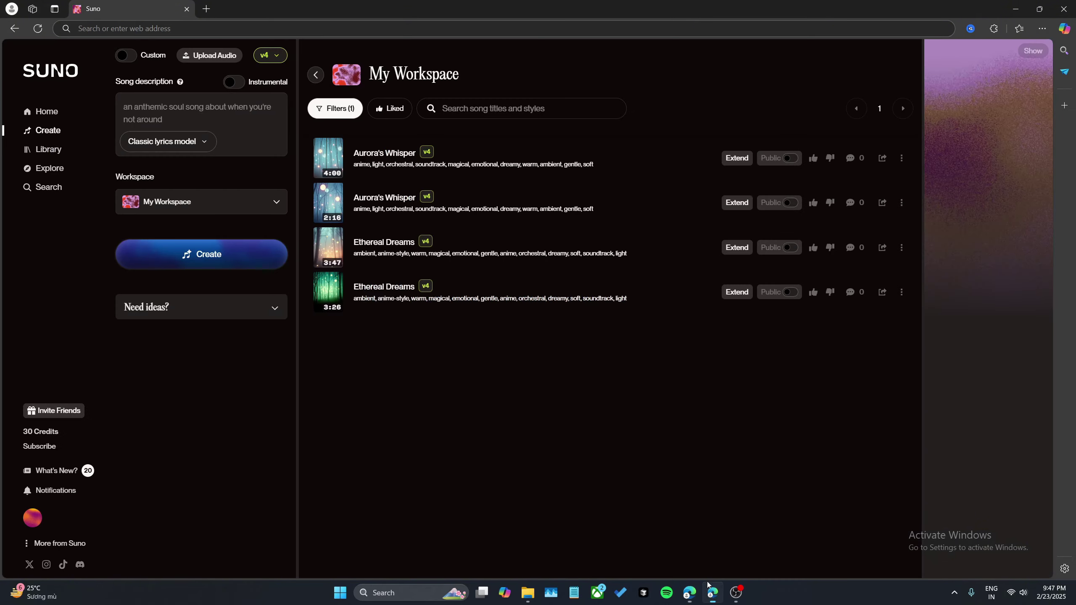
left_click(185, 112)
key("ctrl+v")
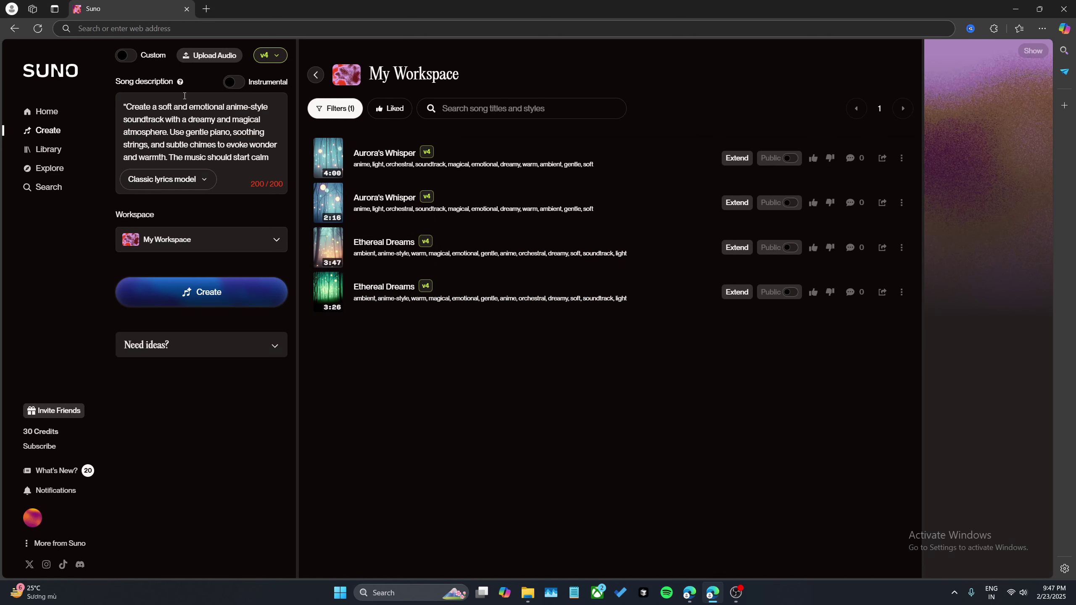
left_click(231, 85)
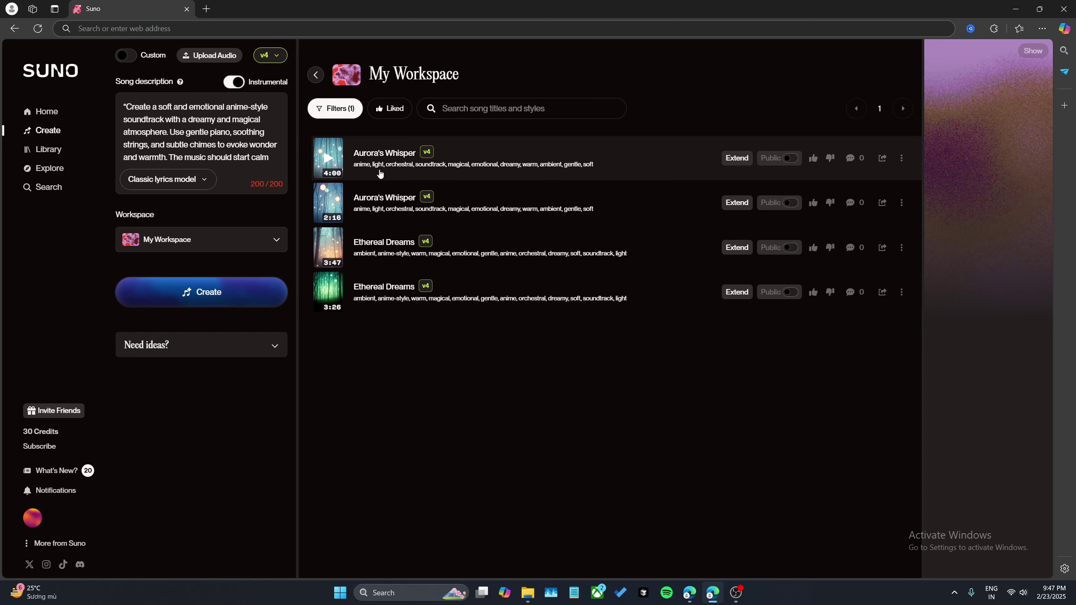
Bring up the download option for the 4:00 "Aurora's Whisper" track in My Workspace
left_click(901, 158)
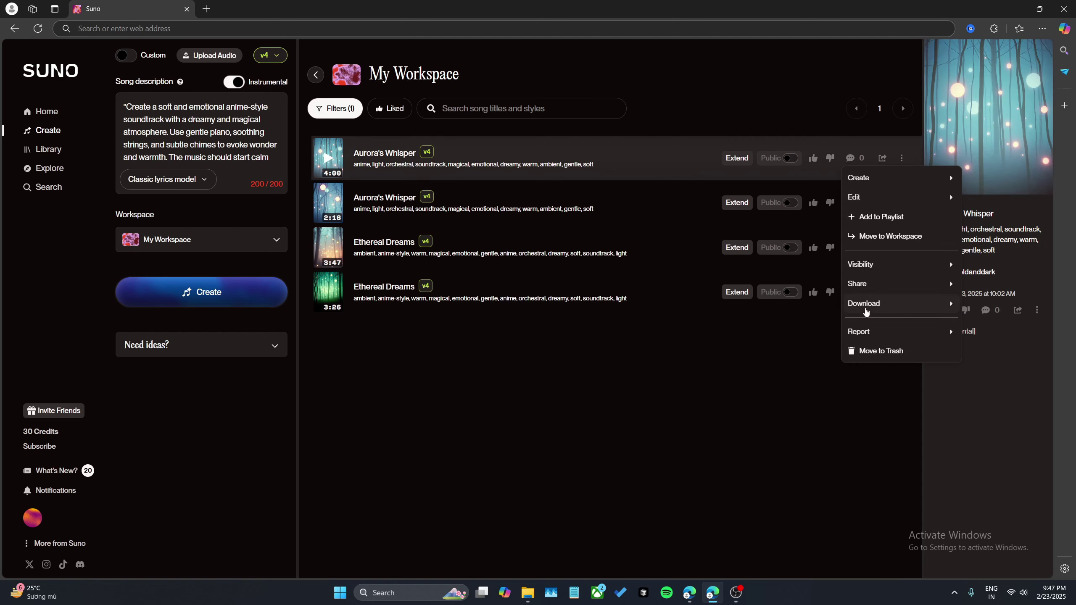
mouse_move(866, 313)
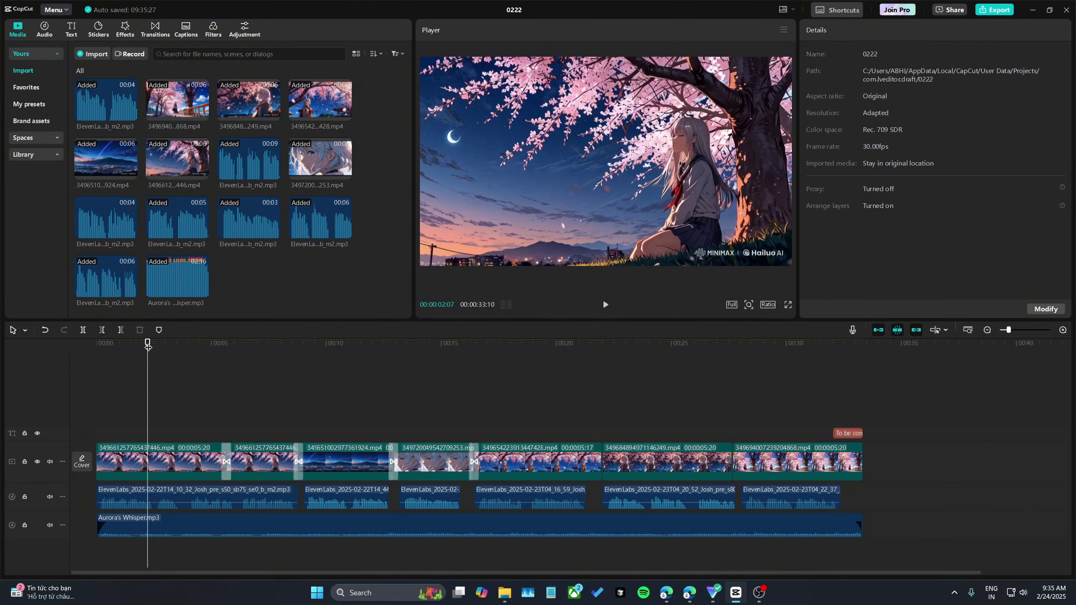
Scrub the CapCut timeline to 00:00:21:21 to preview the assembled animation
left_click_drag(149, 341, 596, 317)
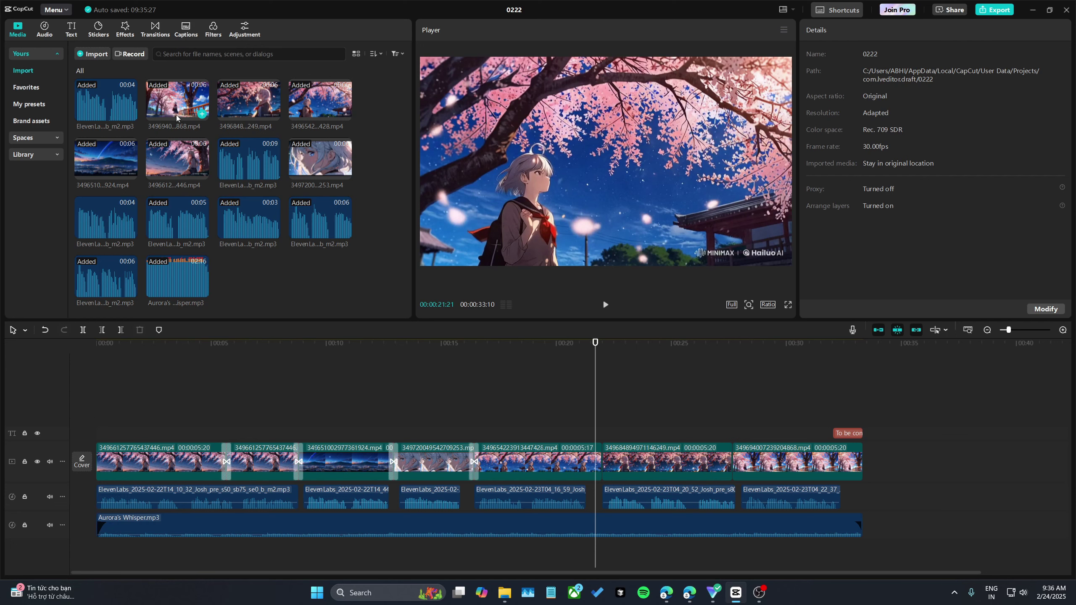
Append the 349661257765437446.mp4 clip to the end of the video track, and look over the transitions and the Aurora's Whisper audio settings
left_click_drag(165, 159, 890, 453)
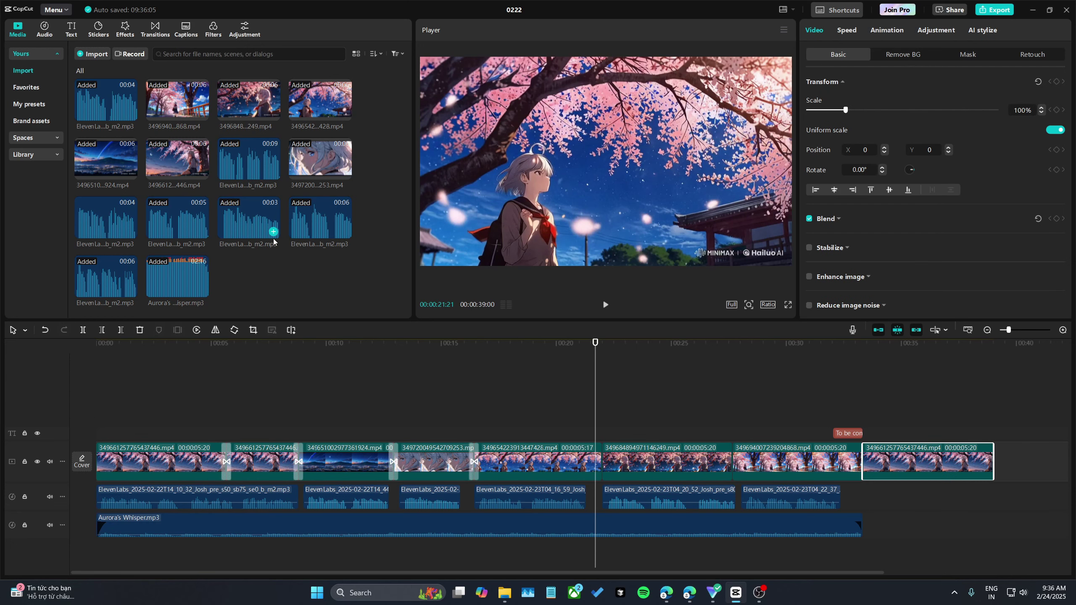
left_click(155, 30)
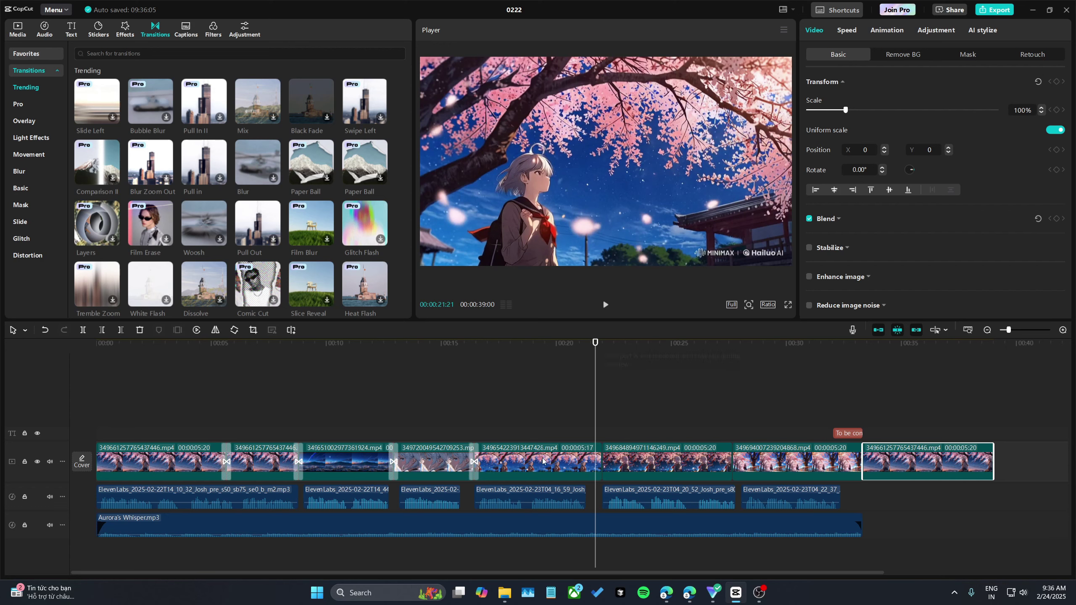
left_click(546, 527)
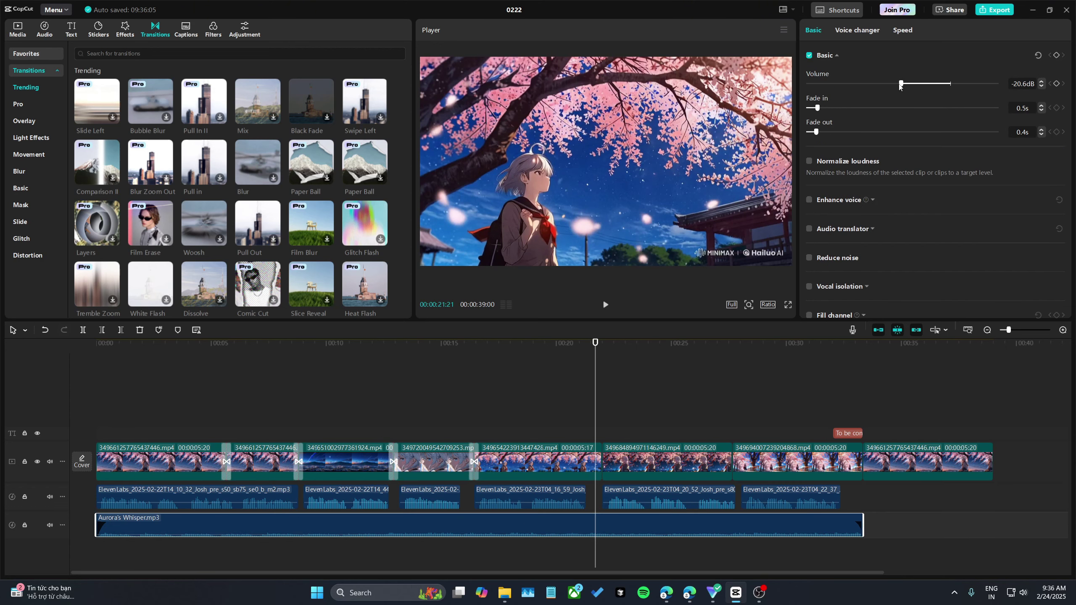
Scrub the timeline to 00:00:08:02 to preview the opening clips and open the export options
left_click(184, 465)
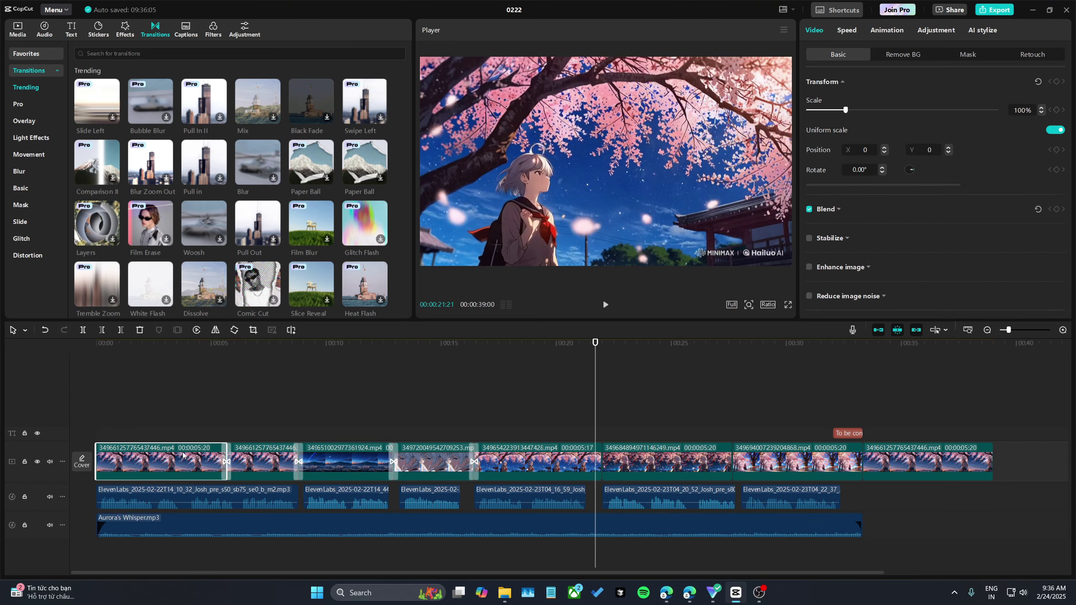
mouse_move(194, 346)
left_mouse_down()
mouse_move(288, 350)
mouse_move(194, 349)
left_mouse_up()
left_click_drag(181, 349, 282, 351)
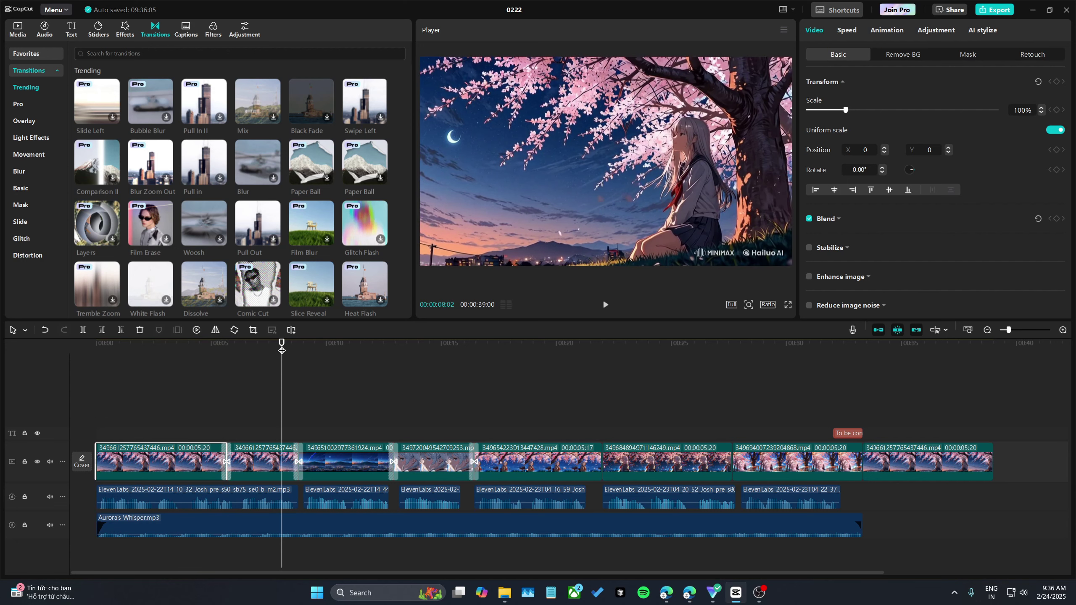
left_click(988, 10)
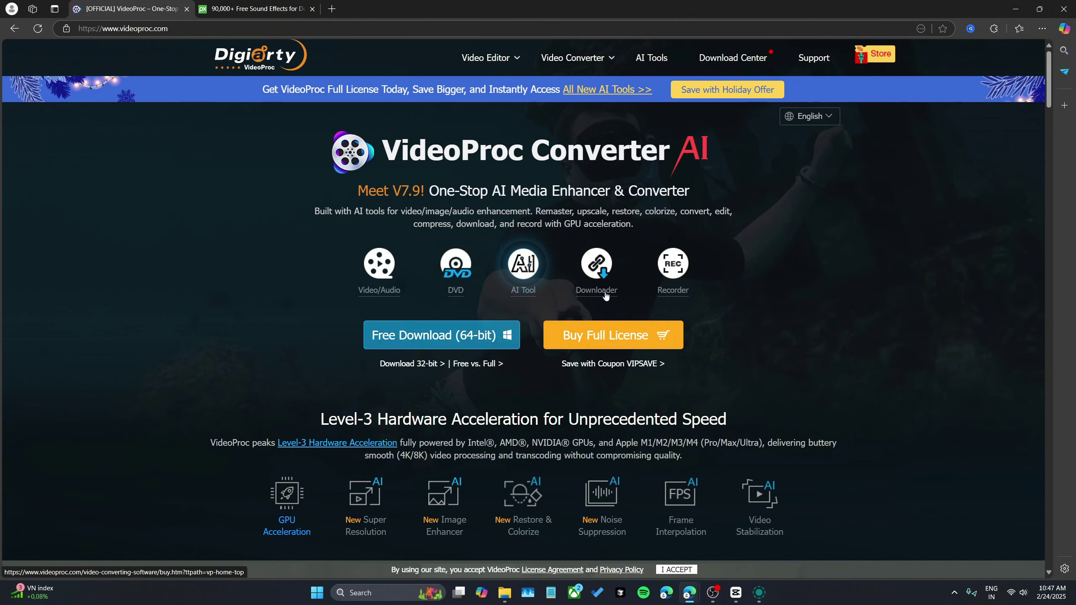
Check CapCut's trending sound effects, and switch to the browser to look through the royalty-free sound effects on Pixabay
key("alt+Tab")
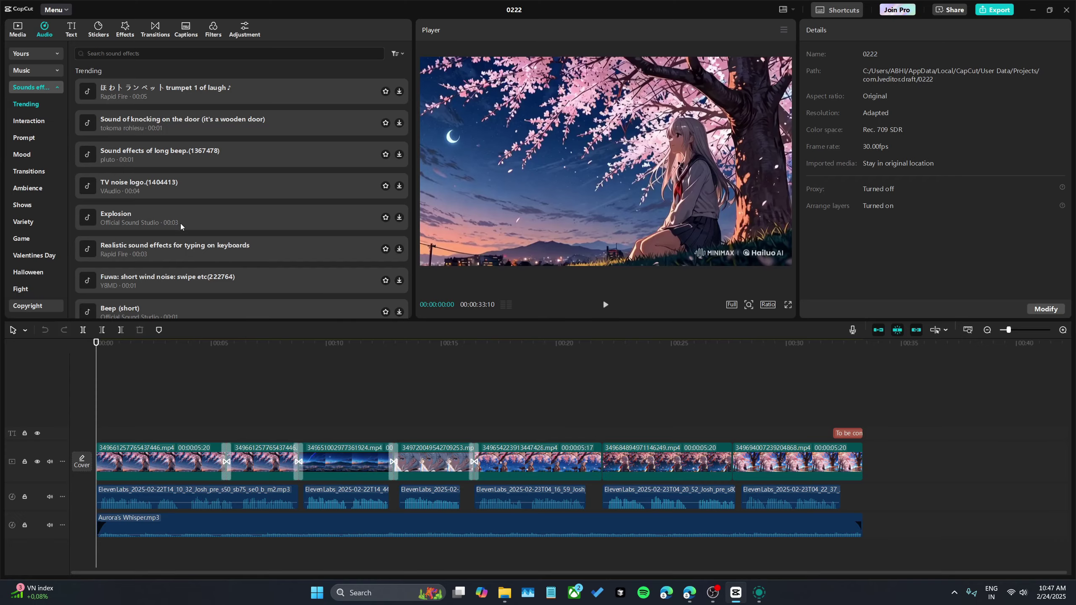
key("alt+Tab")
left_click(254, 9)
scroll(494, 461, "down", 2)
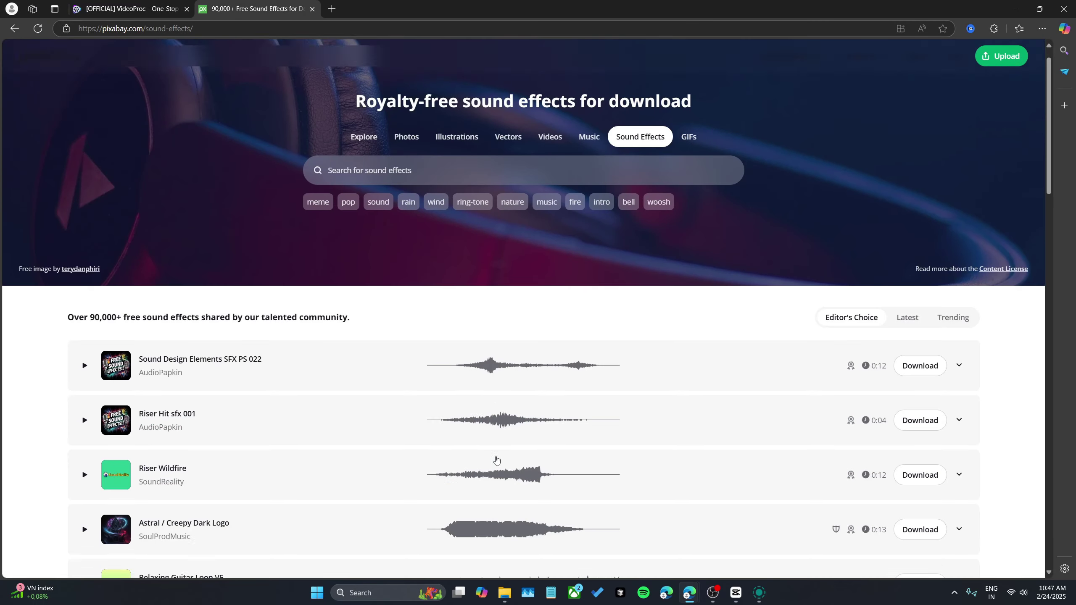